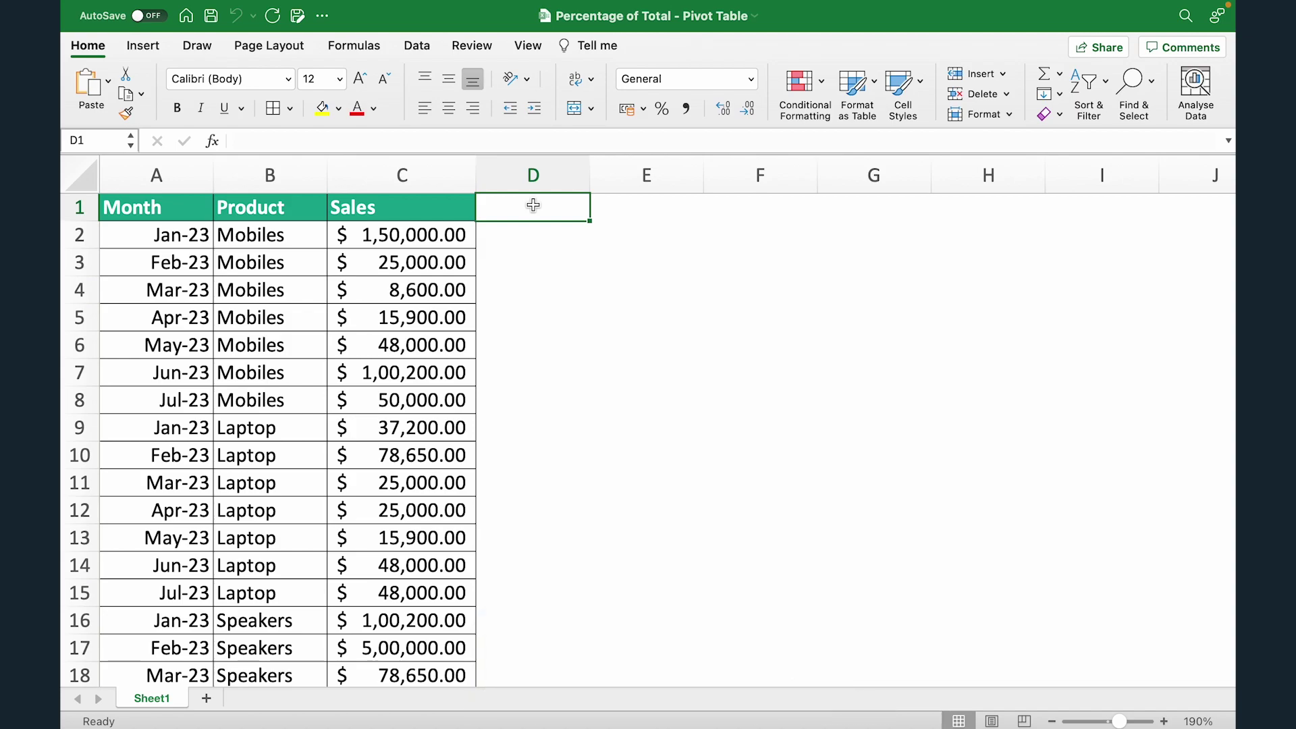
# Step: Select the Month, Product and Sales data range A1:C36 on Sheet1
pyautogui.click(164, 167)
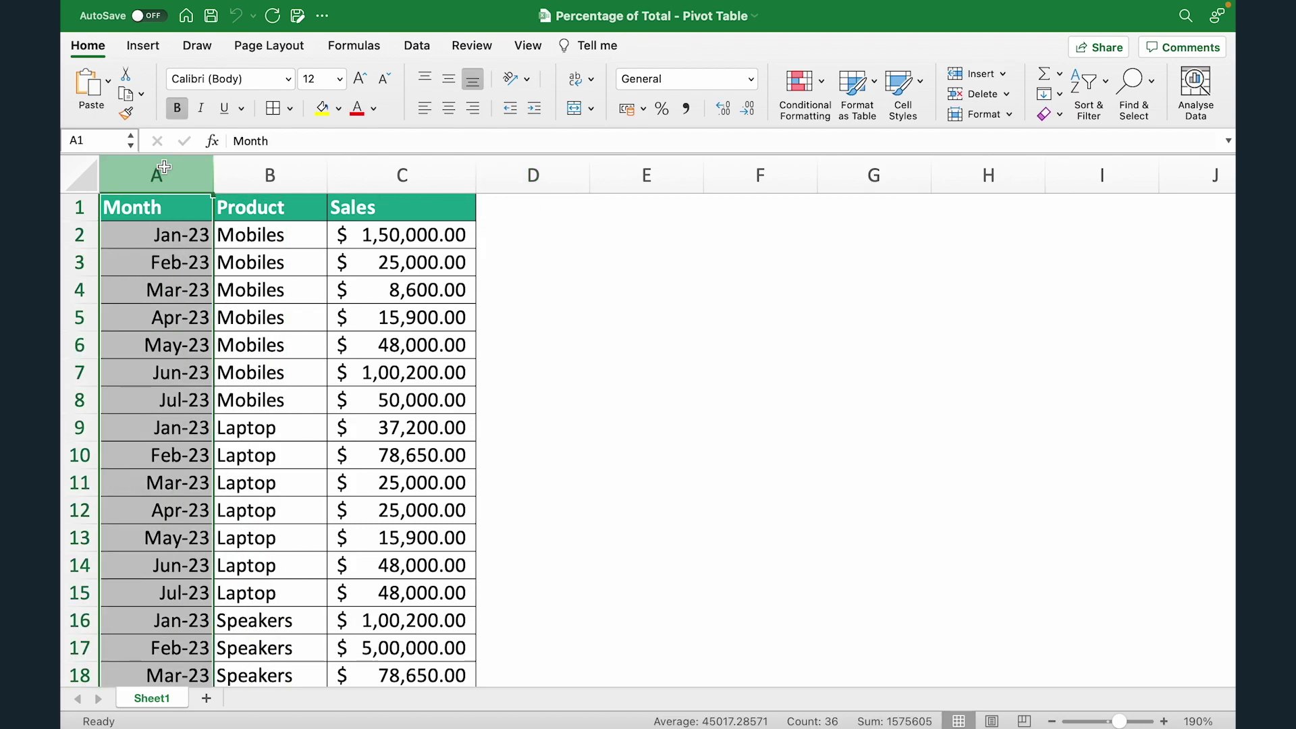
pyautogui.click(239, 168)
pyautogui.click(372, 171)
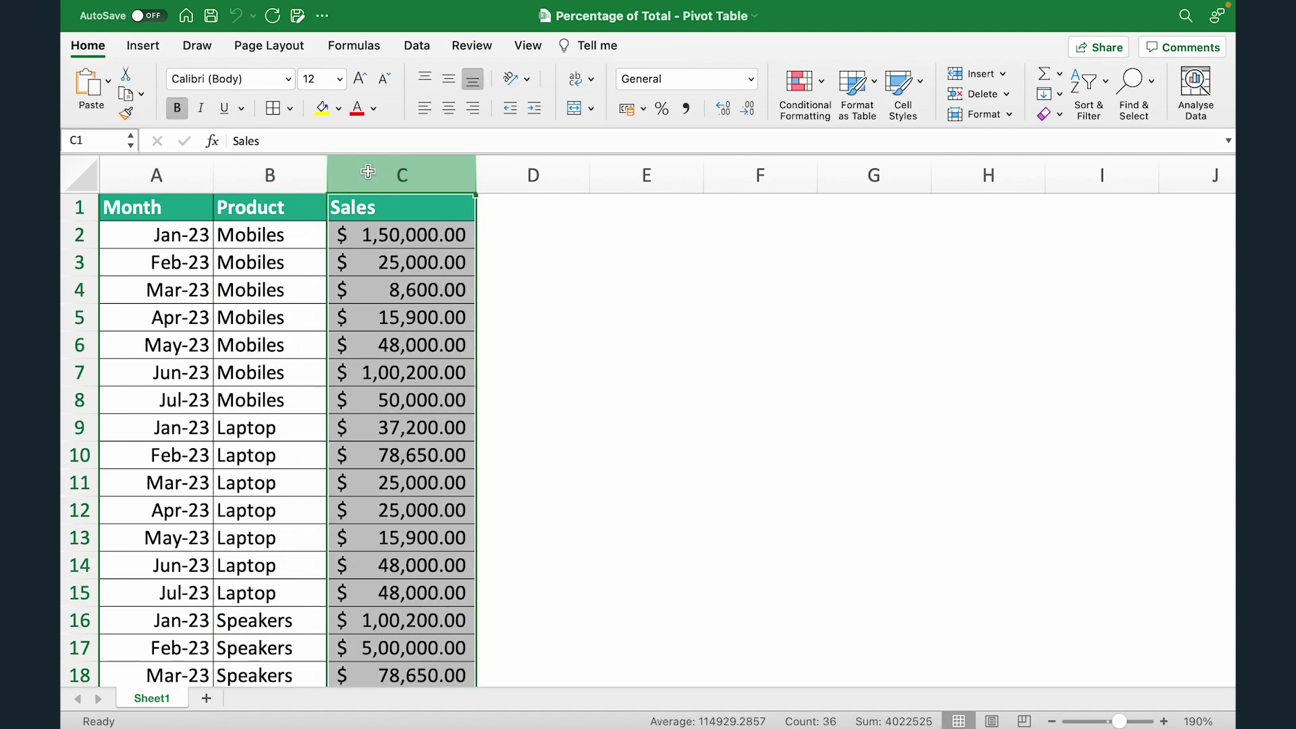
pyautogui.click(176, 212)
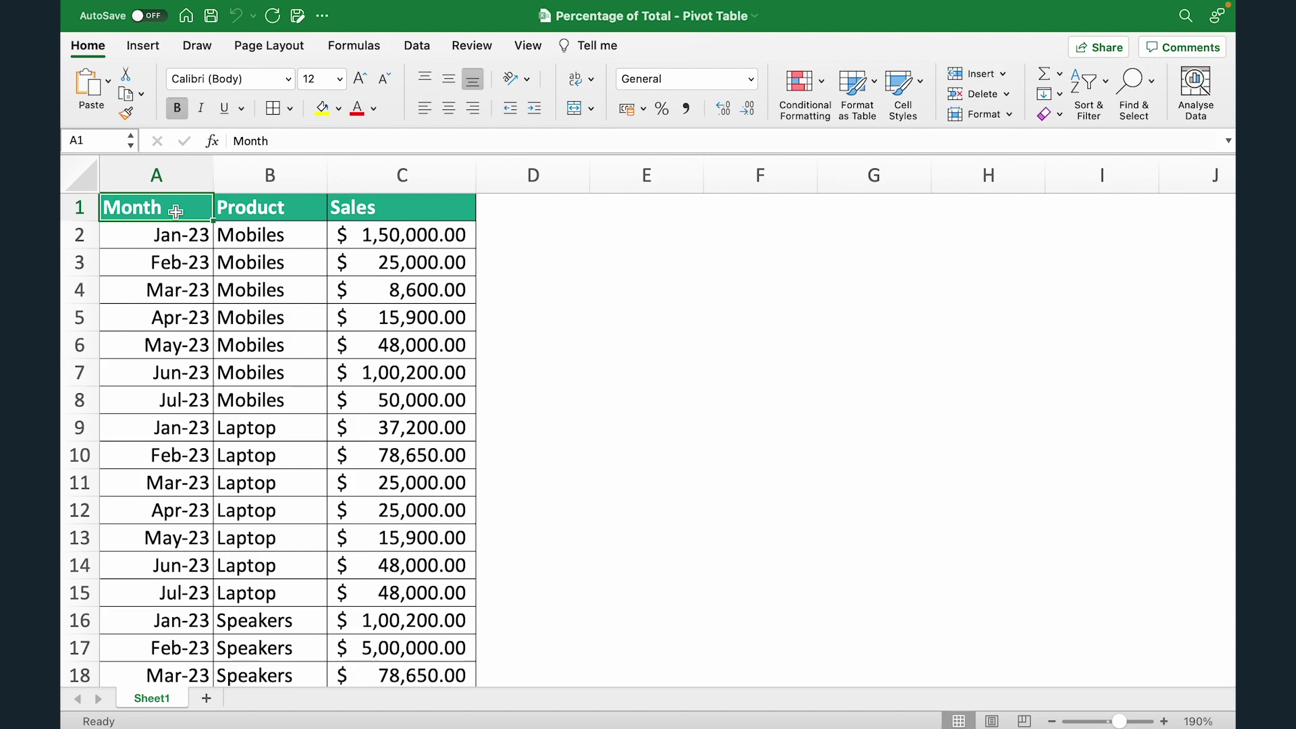
pyautogui.hotkey('ctrl', 'shift', 'Right')
pyautogui.hotkey('ctrl', 'shift', 'Down')
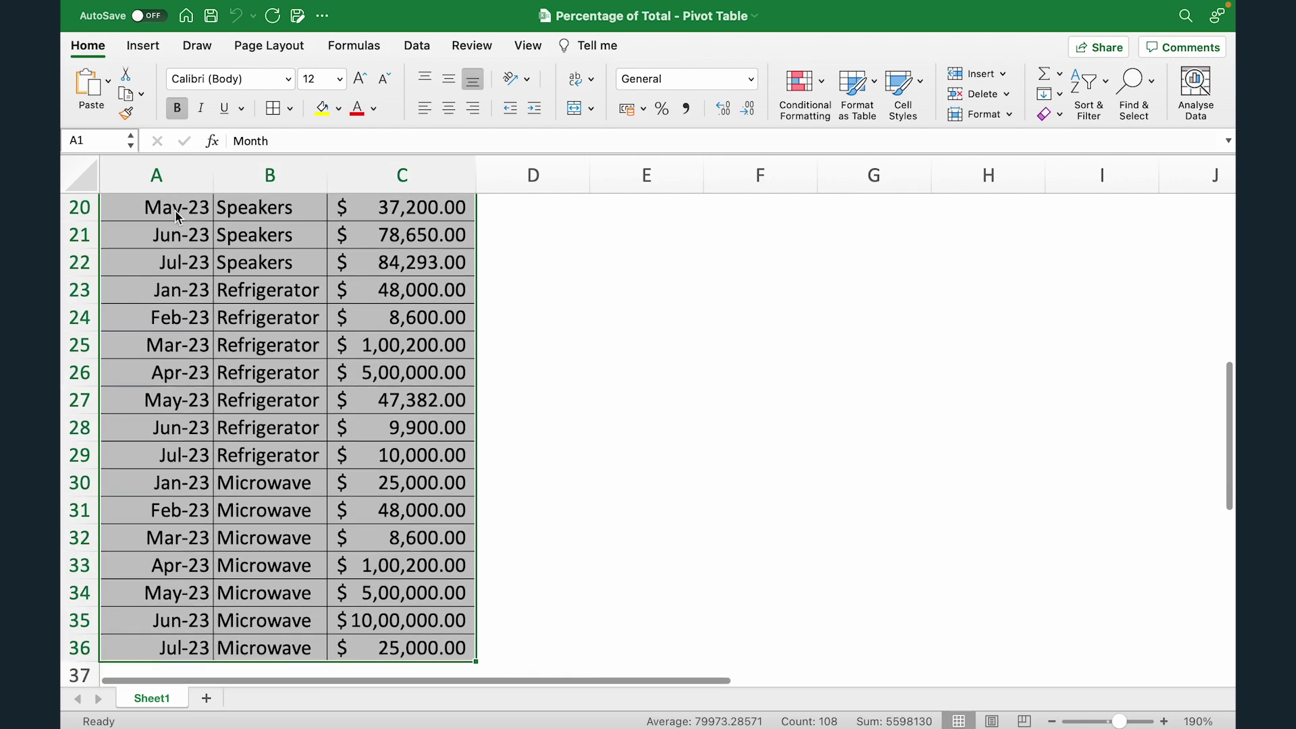
# Step: Insert a PivotTable on a new worksheet with Product as rows and Sum of Sales as values
pyautogui.click(134, 45)
pyautogui.click(86, 91)
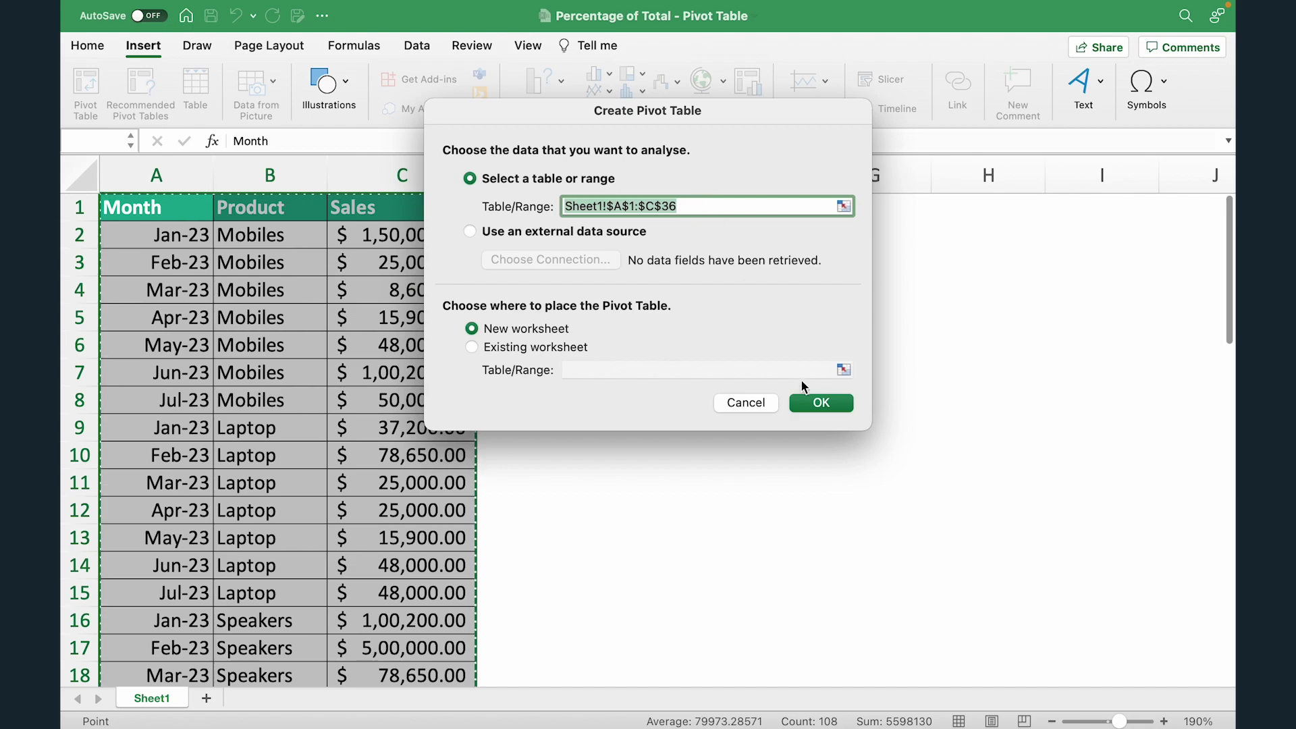
pyautogui.click(820, 404)
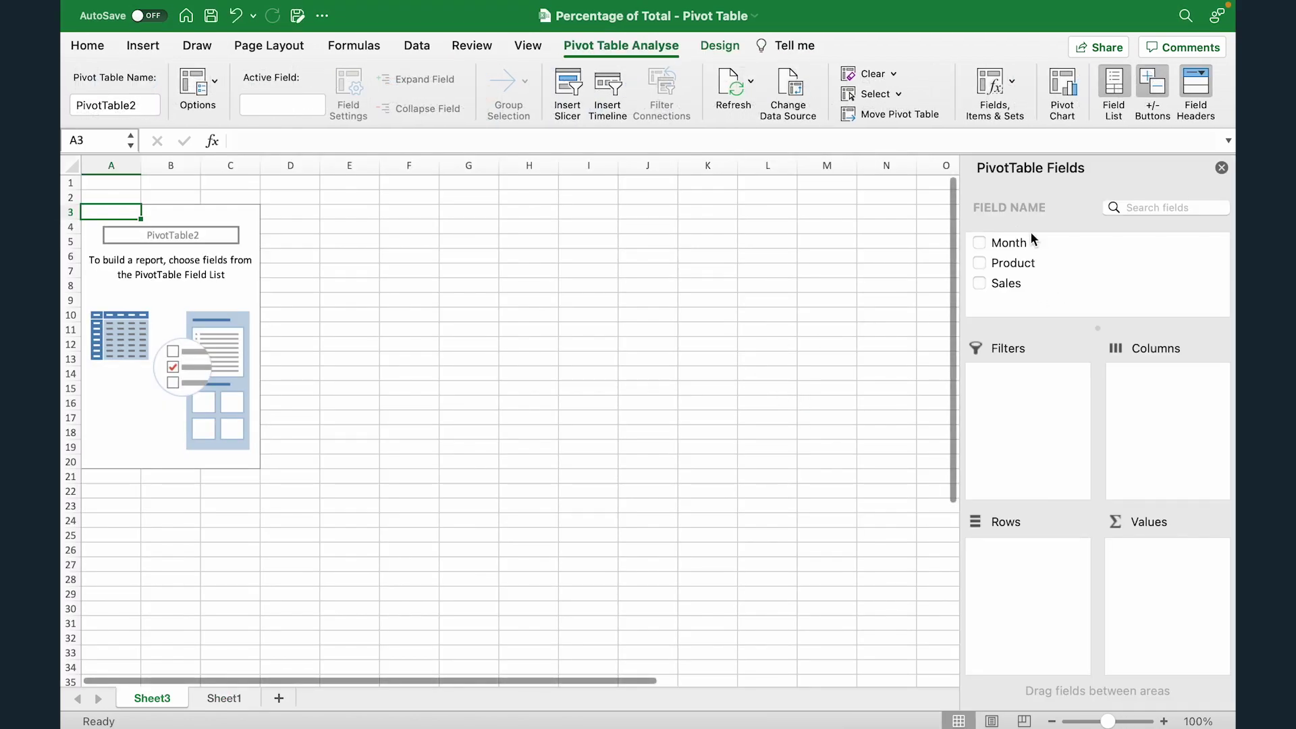
pyautogui.moveTo(1008, 261); pyautogui.dragTo(1007, 600)
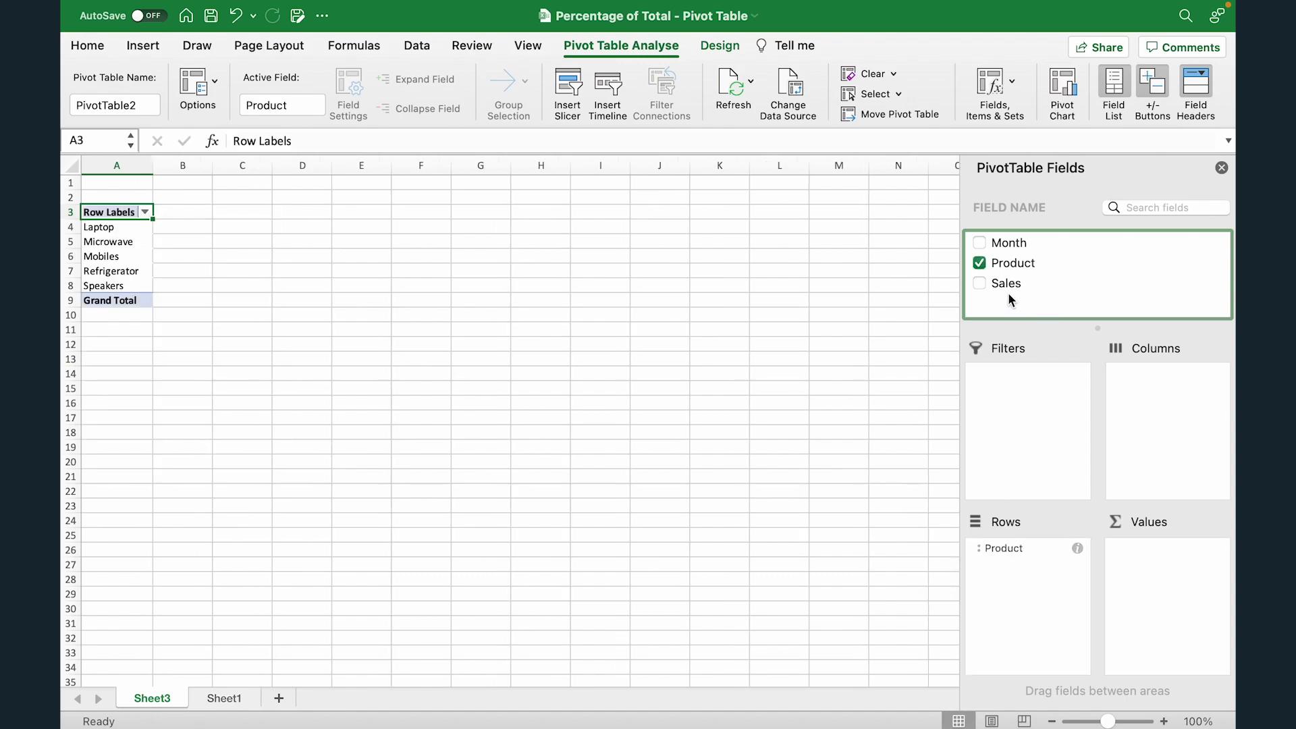
pyautogui.moveTo(1006, 285); pyautogui.dragTo(1174, 593)
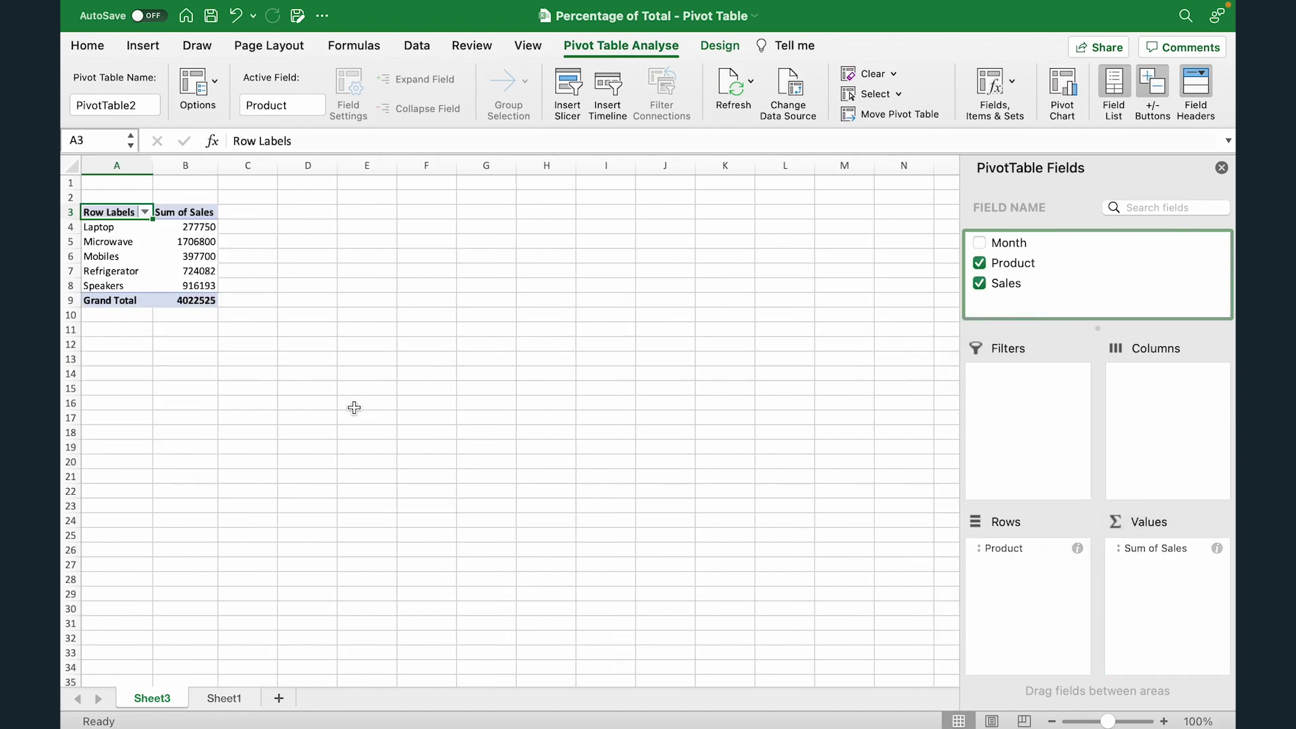
pyautogui.keyDown('ctrl'); pyautogui.scroll(10, 236, 287); pyautogui.keyUp('ctrl')
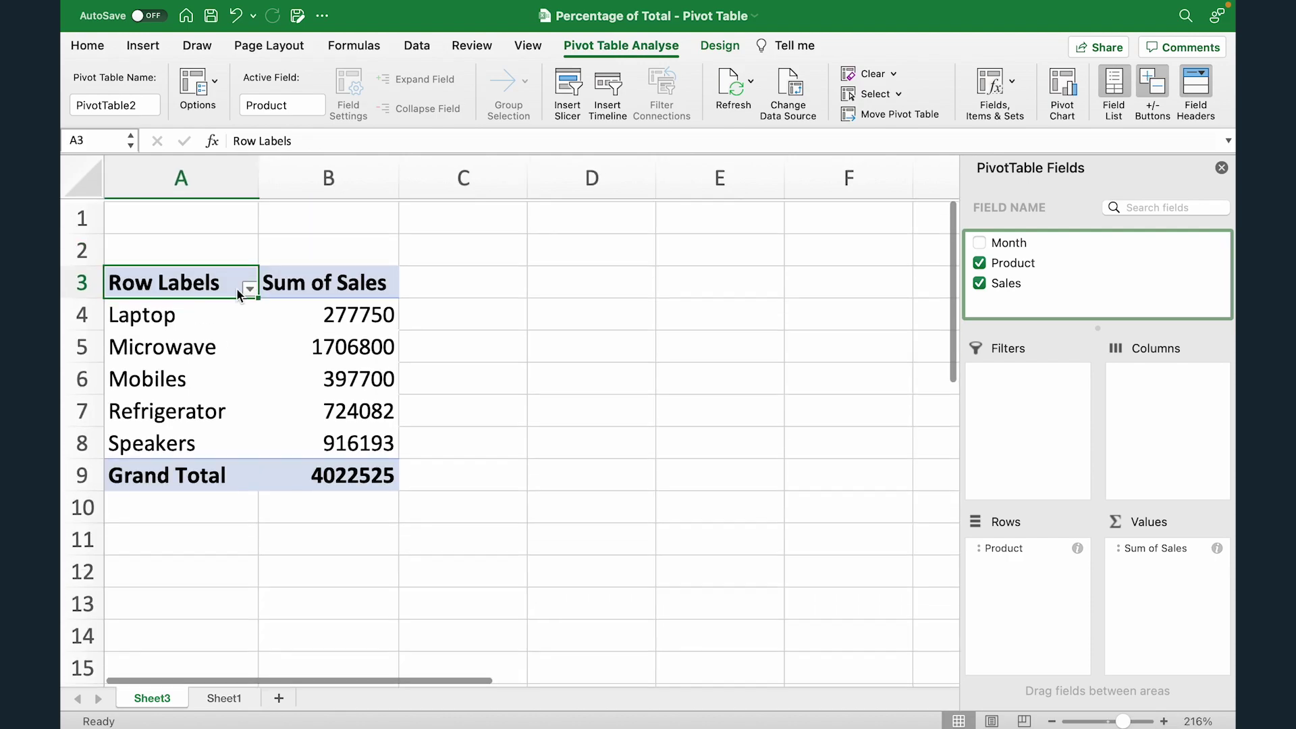
pyautogui.keyDown('ctrl'); pyautogui.scroll(3, 237, 287); pyautogui.keyUp('ctrl')
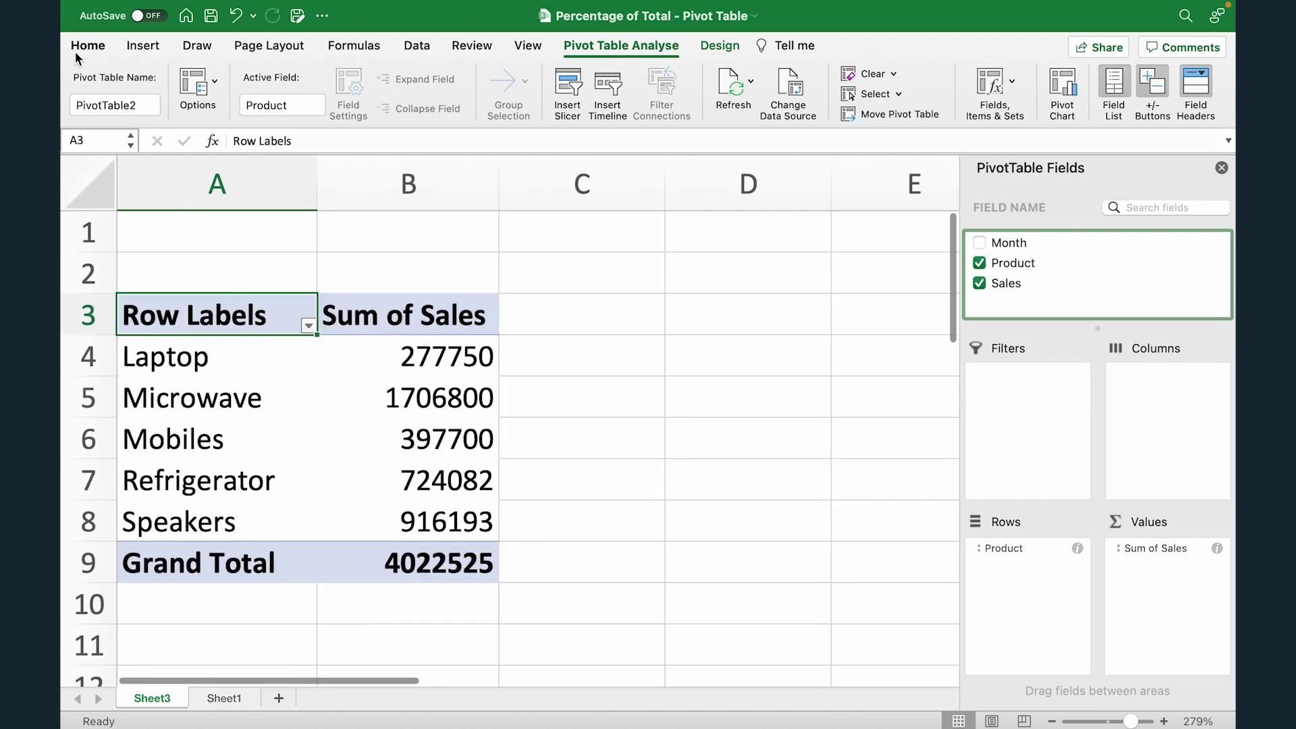
pyautogui.scroll(-1, 297, 297)
pyautogui.click(250, 348)
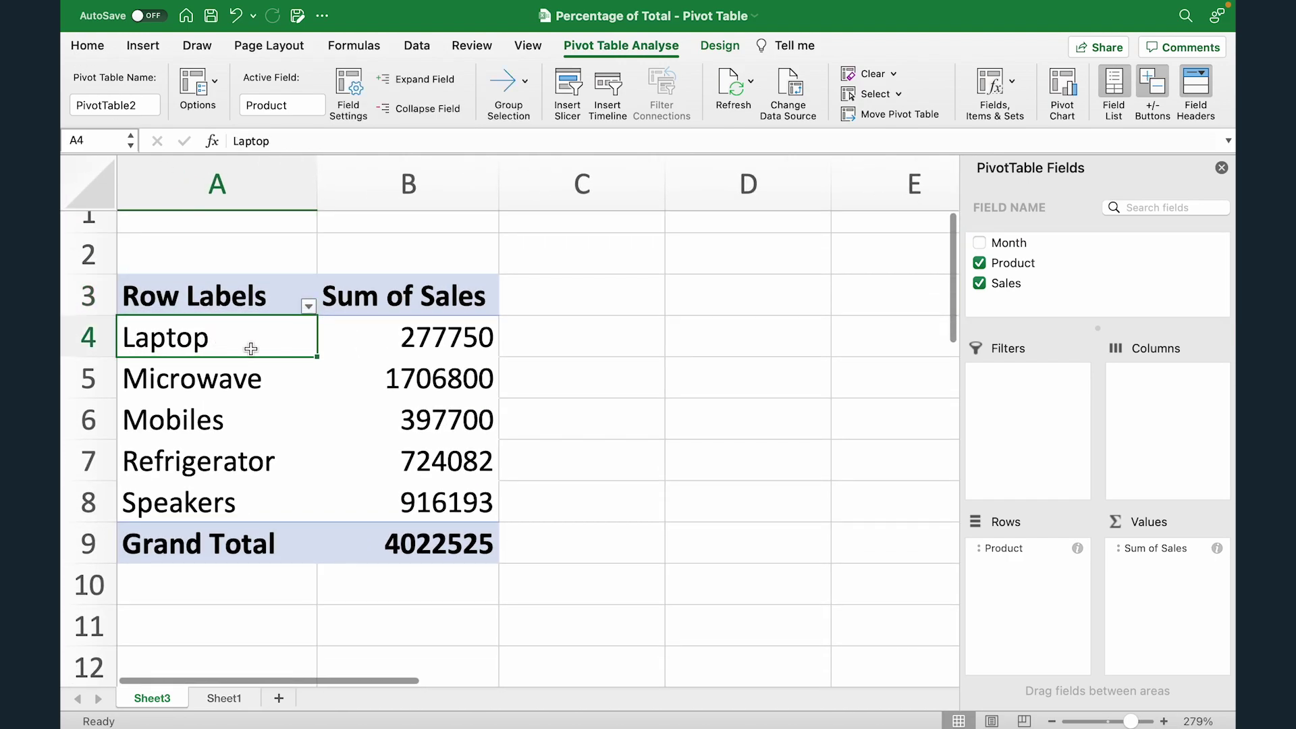
pyautogui.click(390, 335)
pyautogui.click(257, 378)
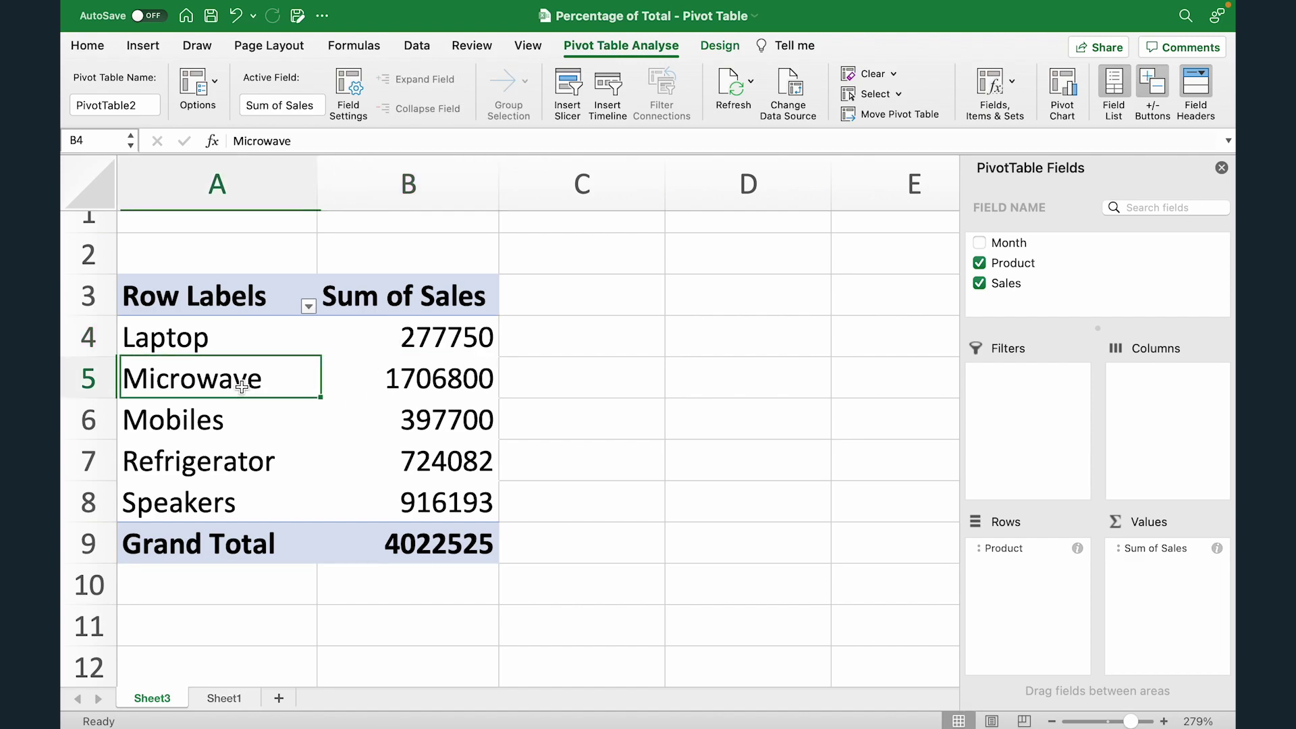
pyautogui.click(373, 379)
pyautogui.click(249, 419)
pyautogui.click(374, 421)
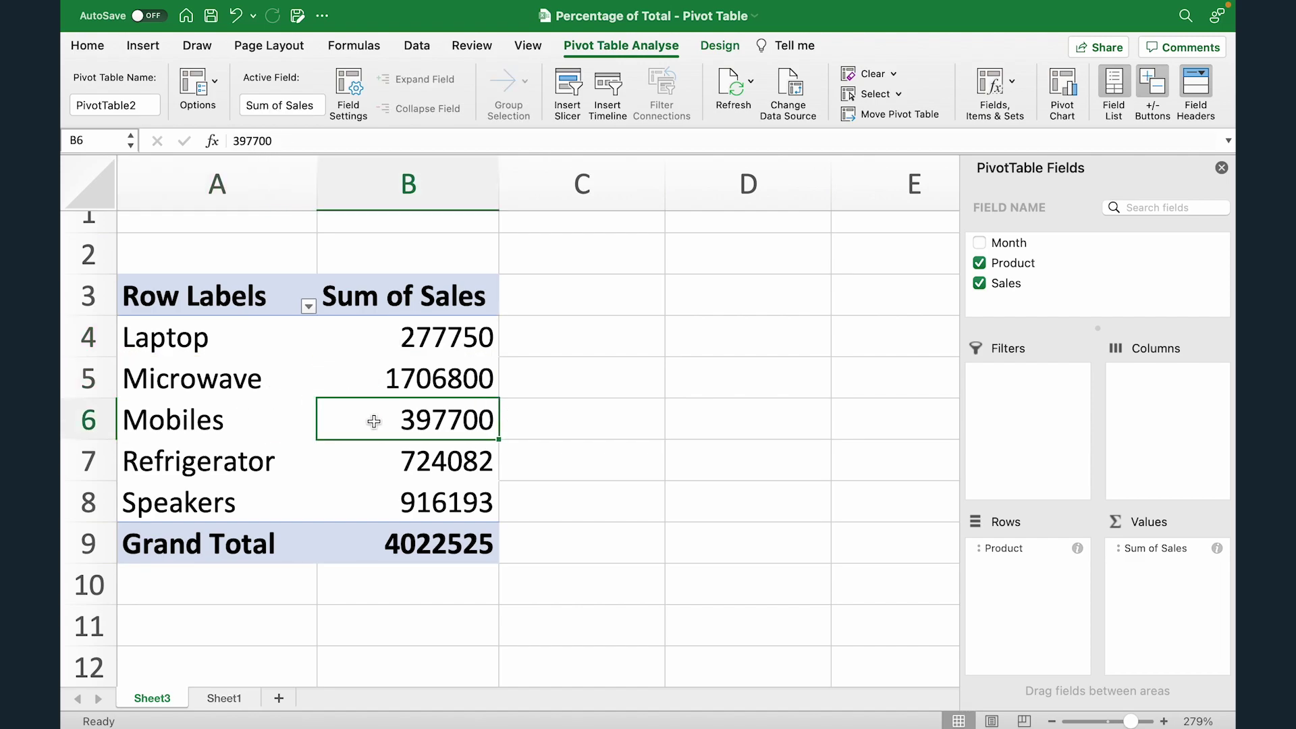
pyautogui.click(350, 379)
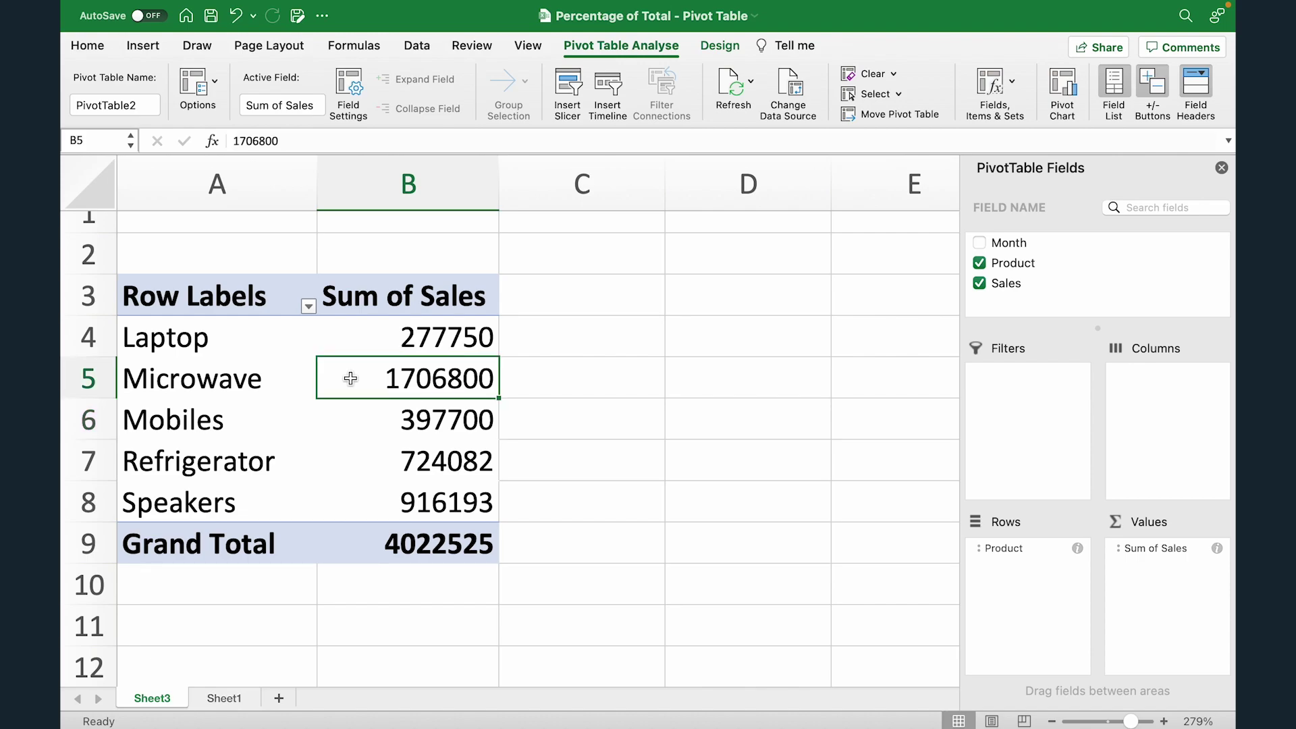
pyautogui.click(348, 339)
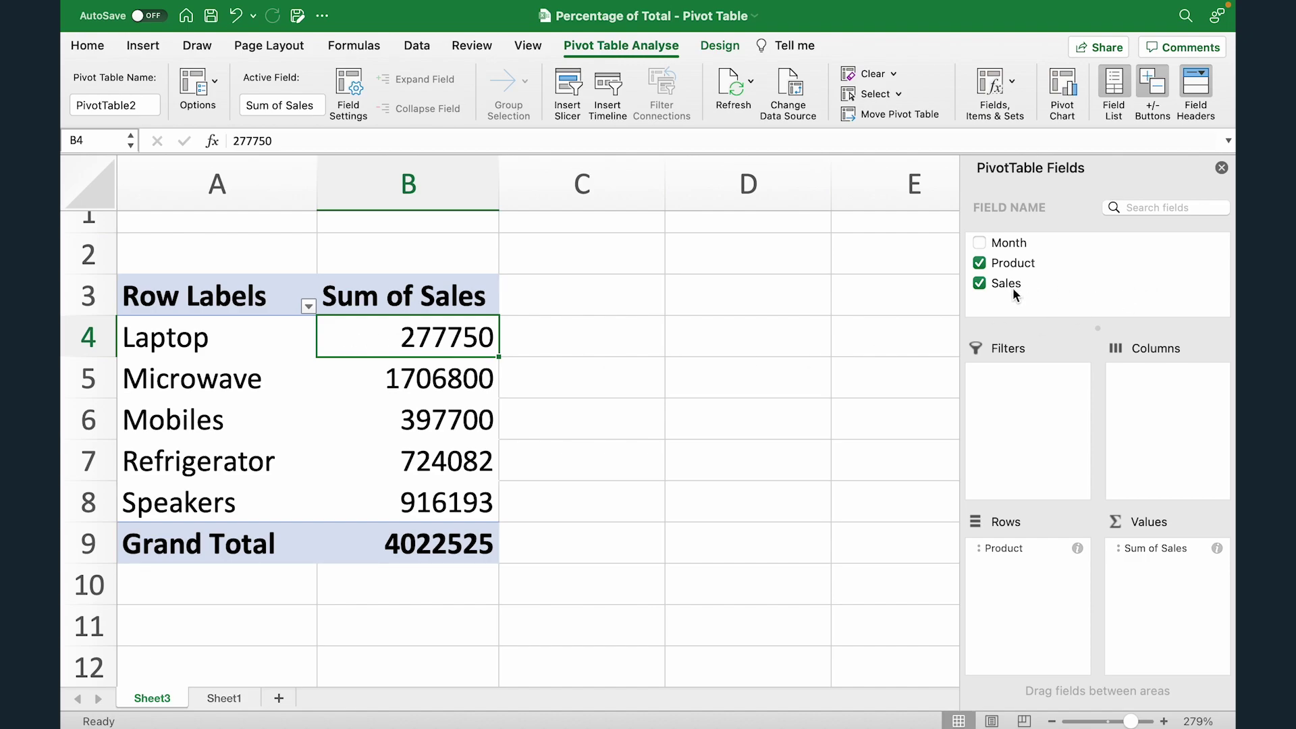
# Step: Add Sales to Values a second time as Sum of Sales2, then select its cell C4
pyautogui.moveTo(1006, 282); pyautogui.dragTo(1152, 575)
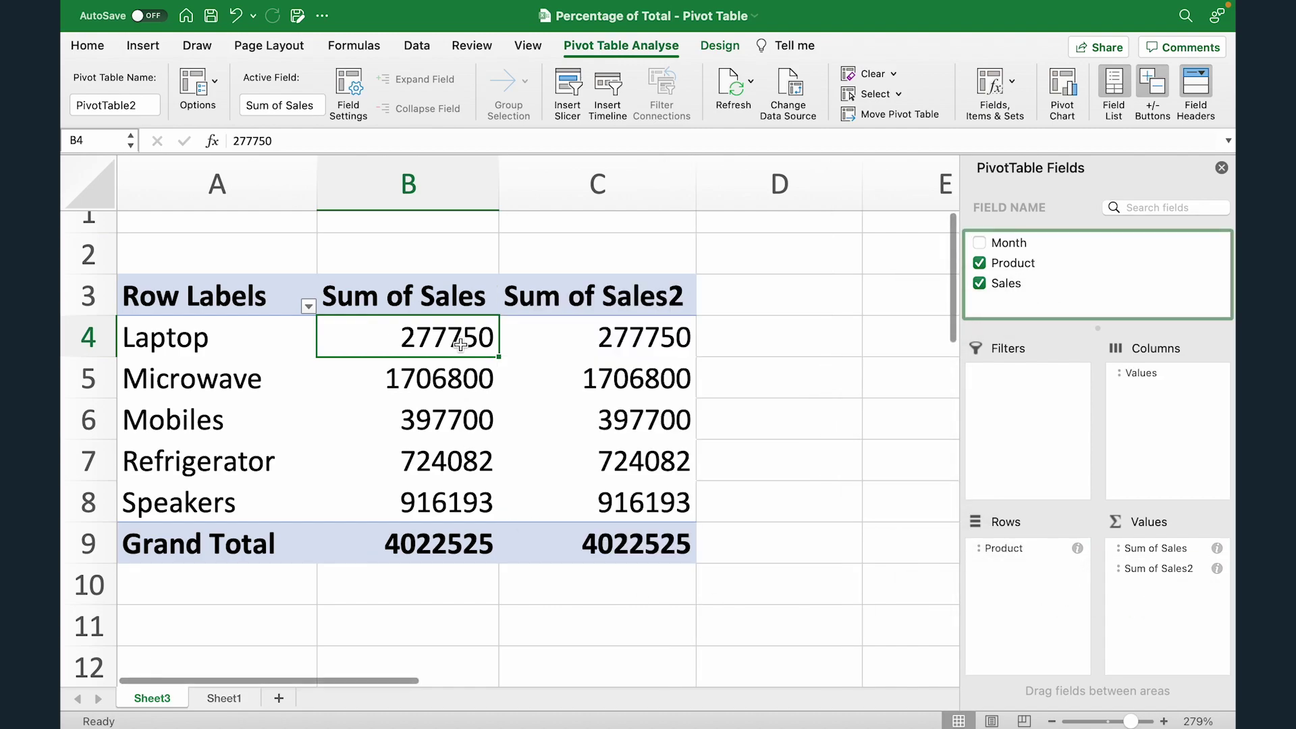
pyautogui.moveTo(376, 335); pyautogui.dragTo(383, 533)
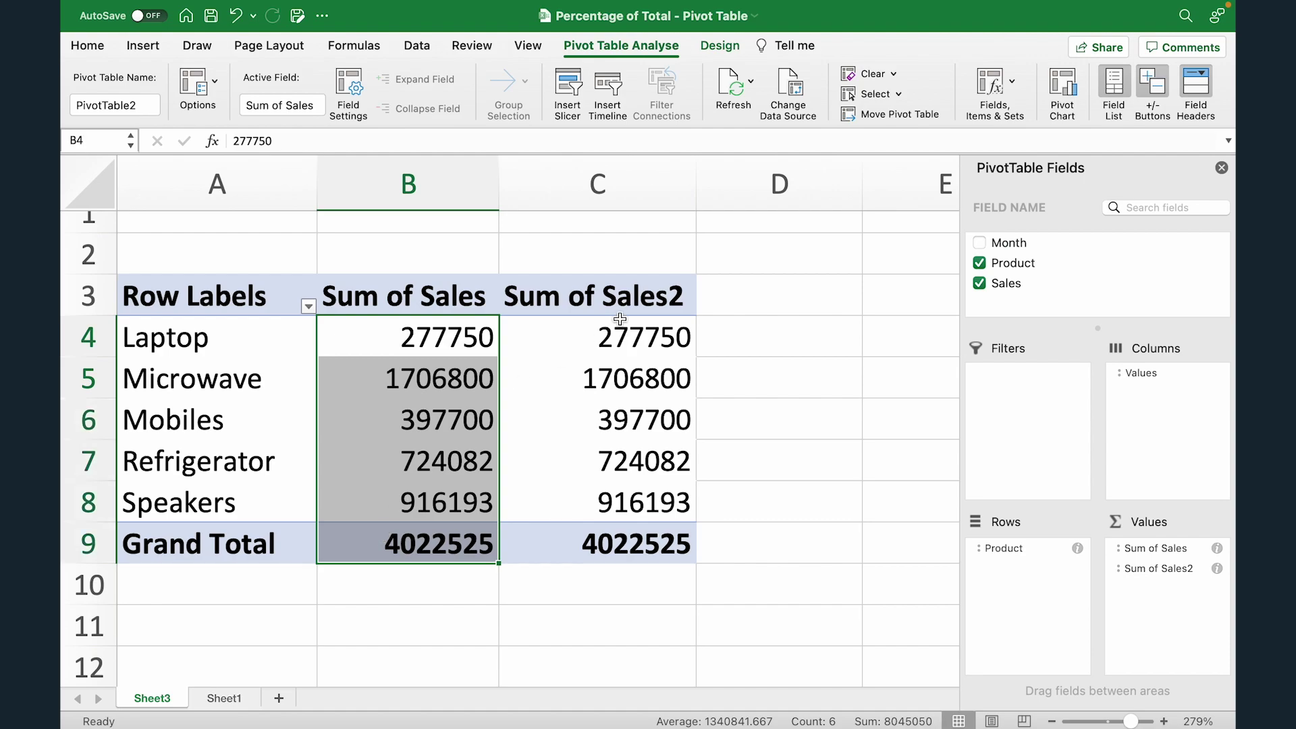
pyautogui.moveTo(582, 337); pyautogui.dragTo(554, 335)
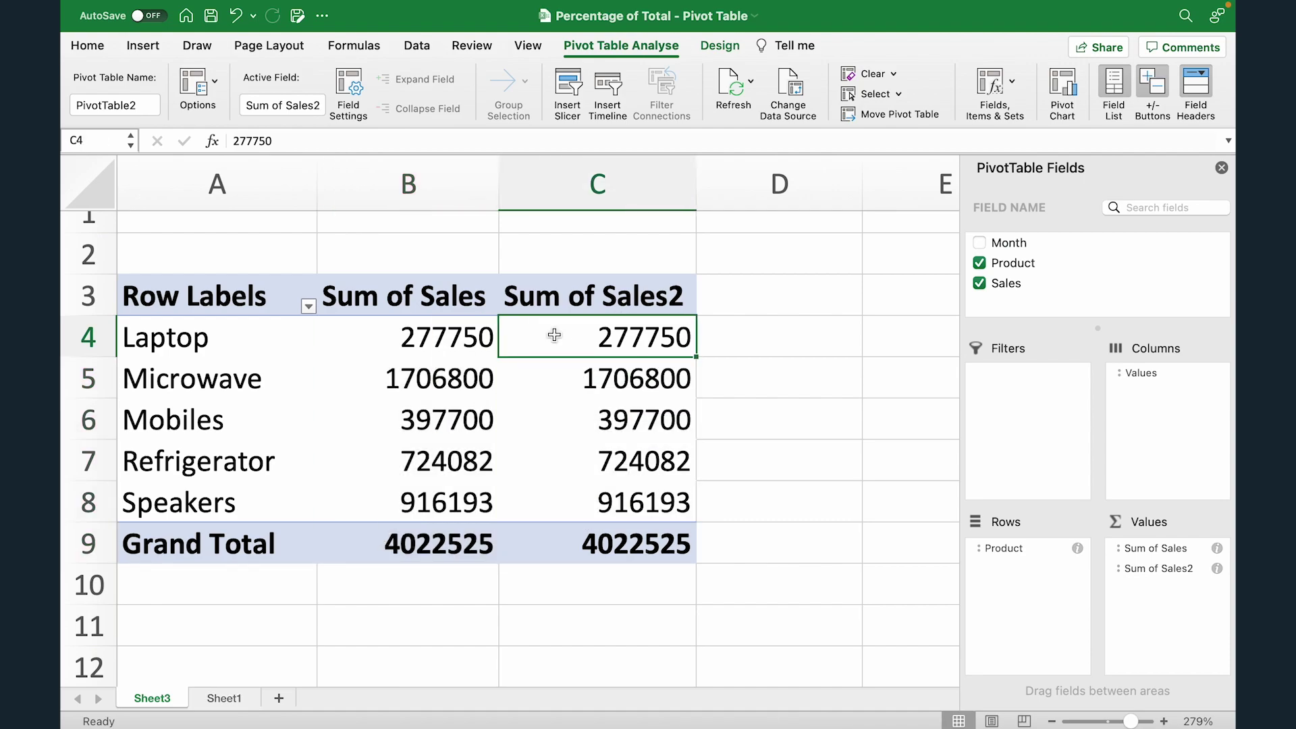
# Step: Bring up the Show Values As options for the Sum of Sales2 column
pyautogui.rightClick(554, 336)
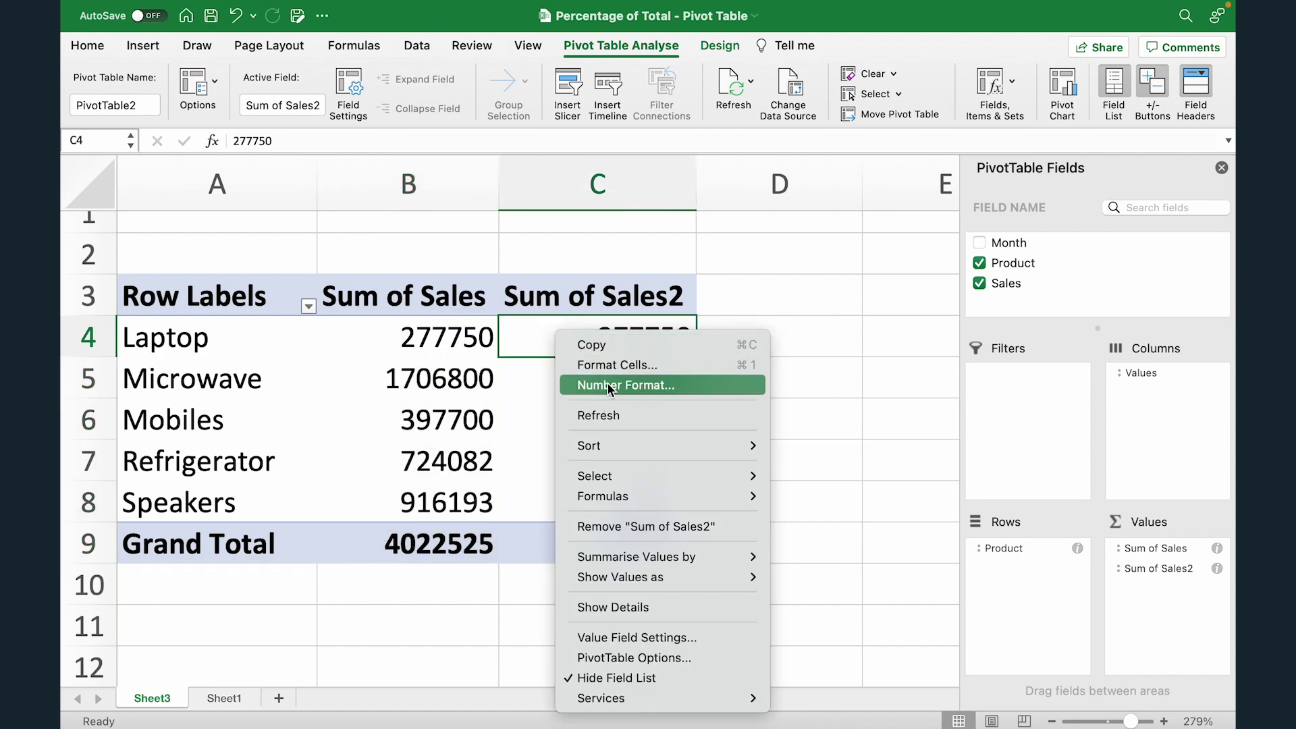
pyautogui.moveTo(635, 576)
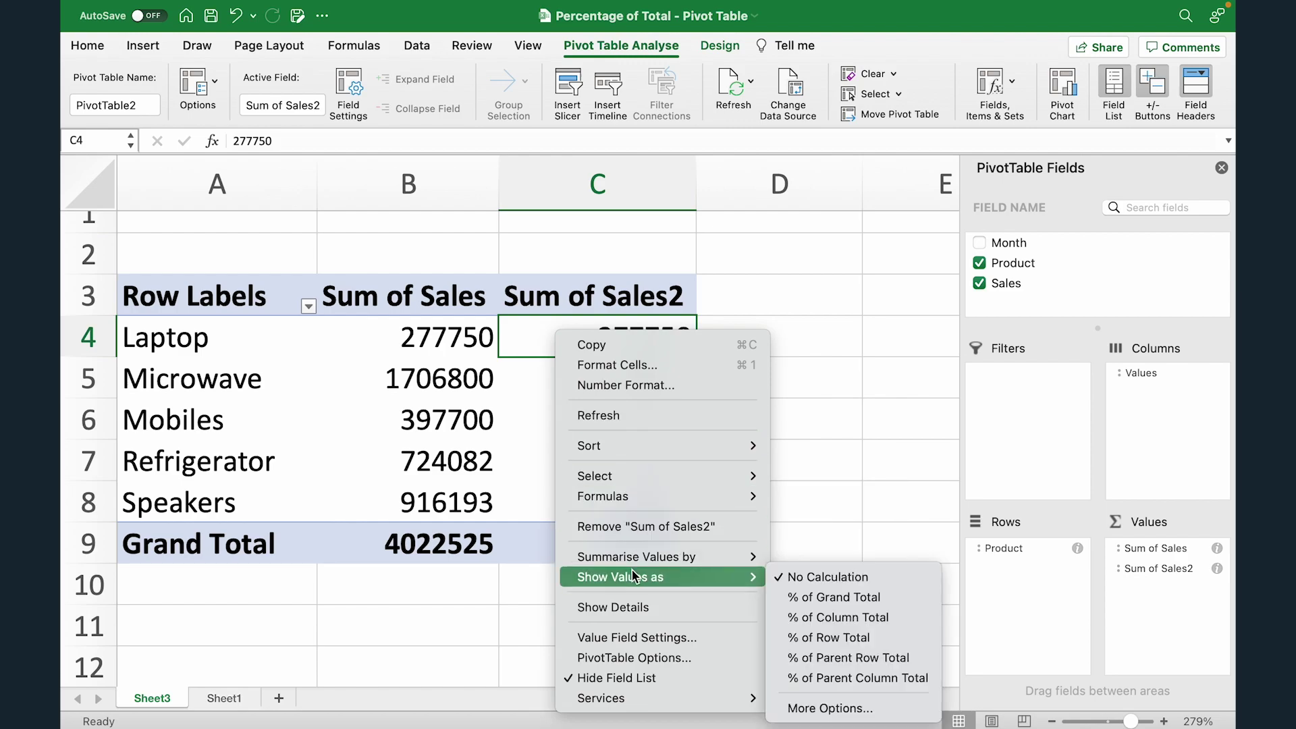
pyautogui.click(915, 618)
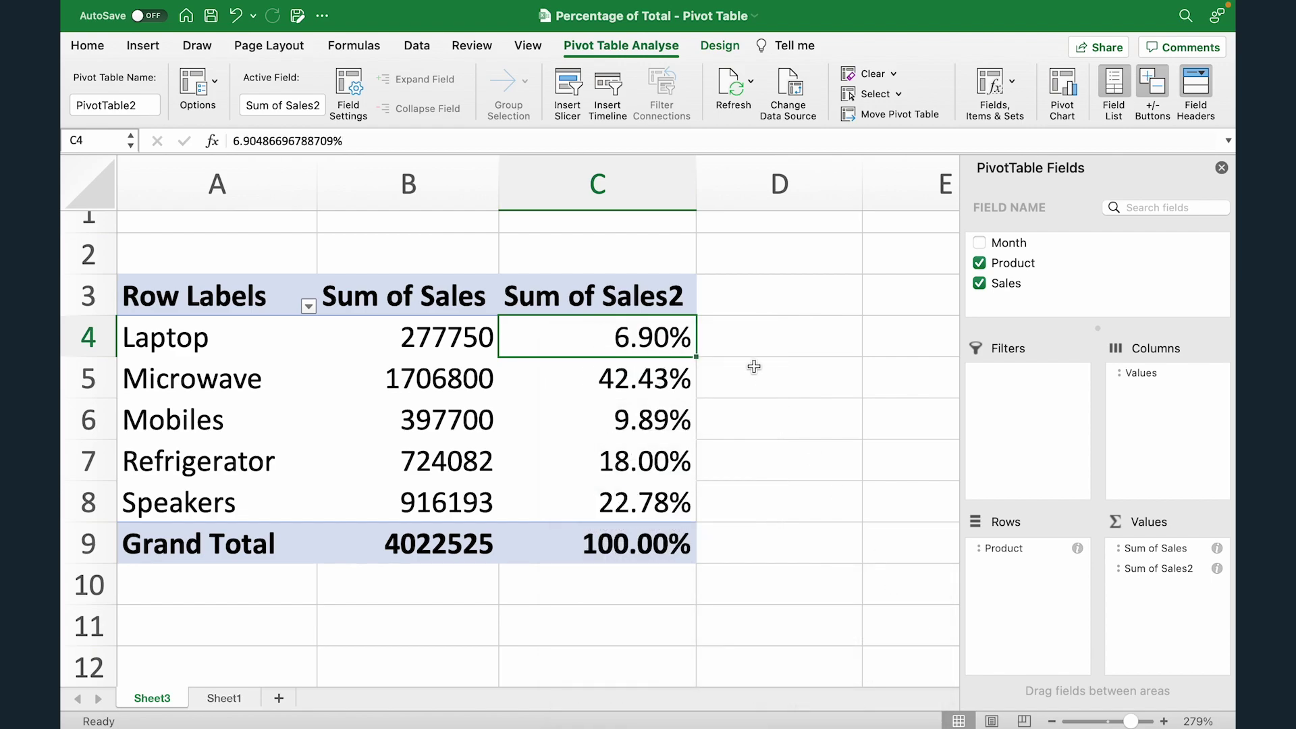
pyautogui.click(734, 342)
pyautogui.click(545, 335)
pyautogui.click(550, 379)
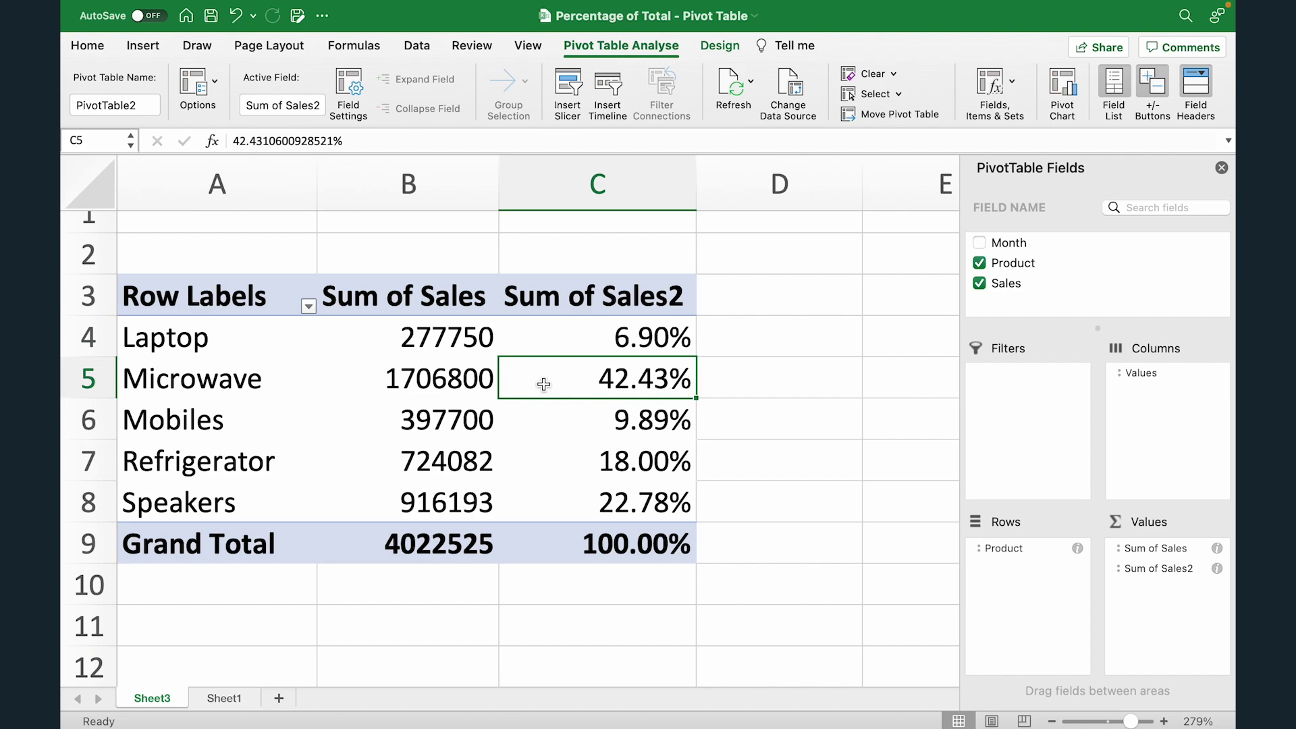
pyautogui.click(551, 503)
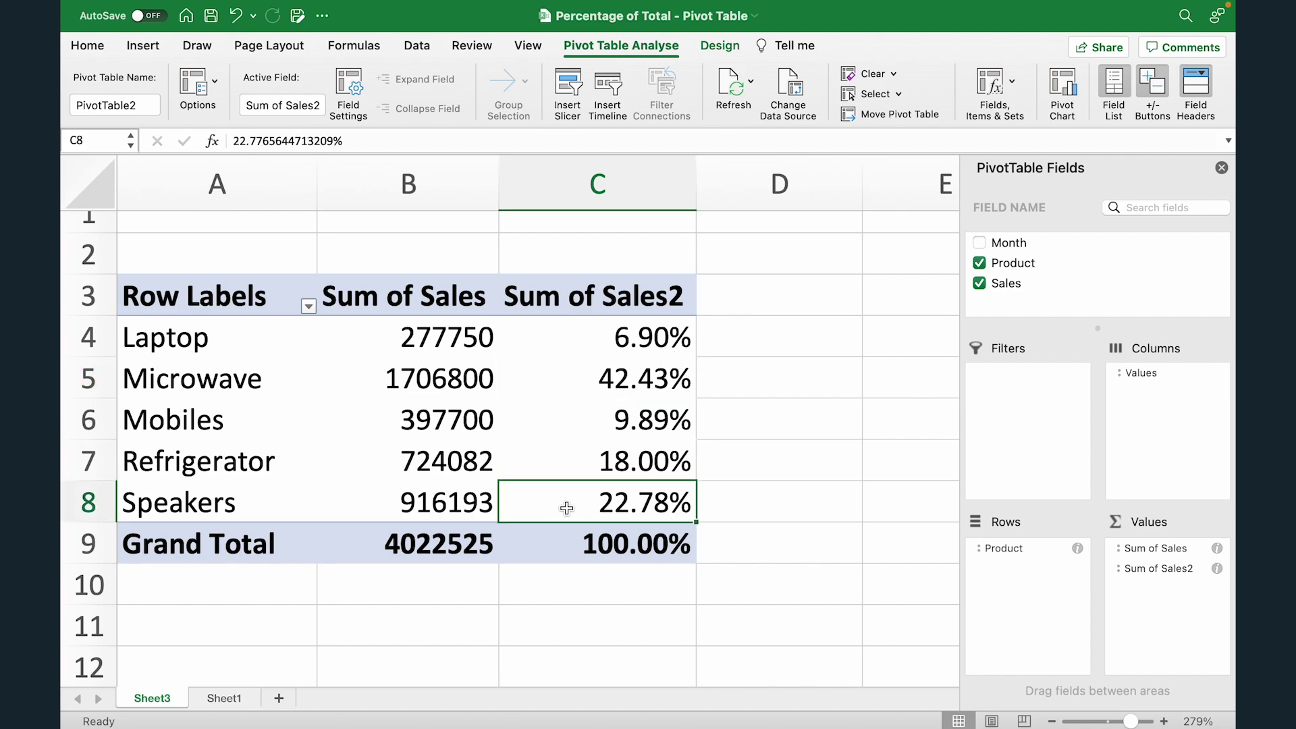
pyautogui.click(555, 470)
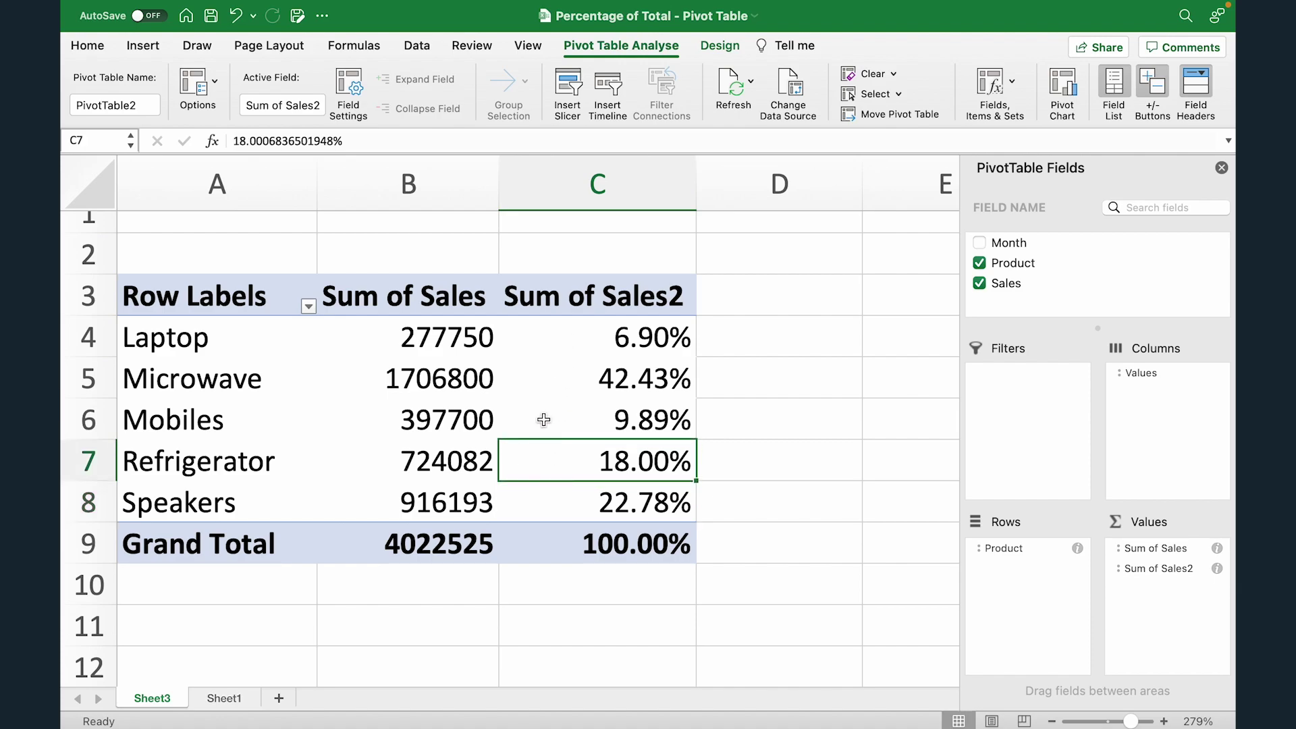
pyautogui.click(552, 341)
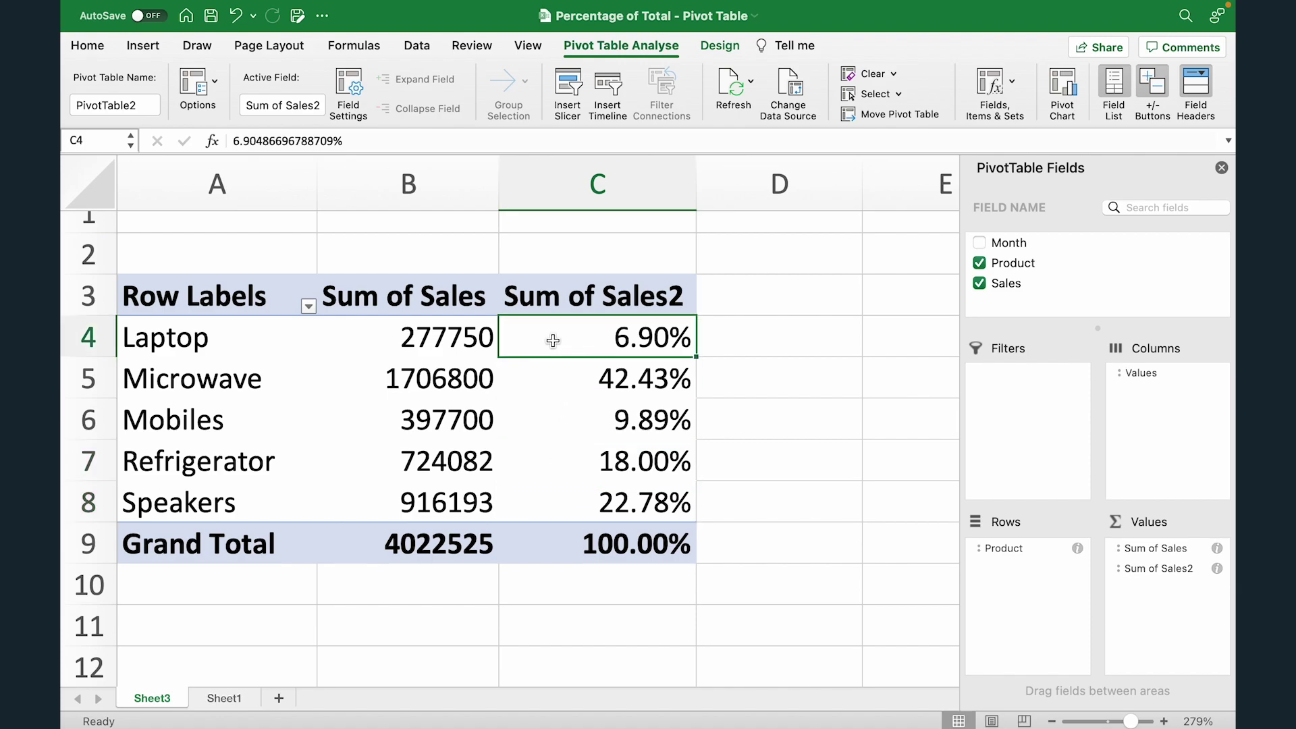
pyautogui.click(549, 417)
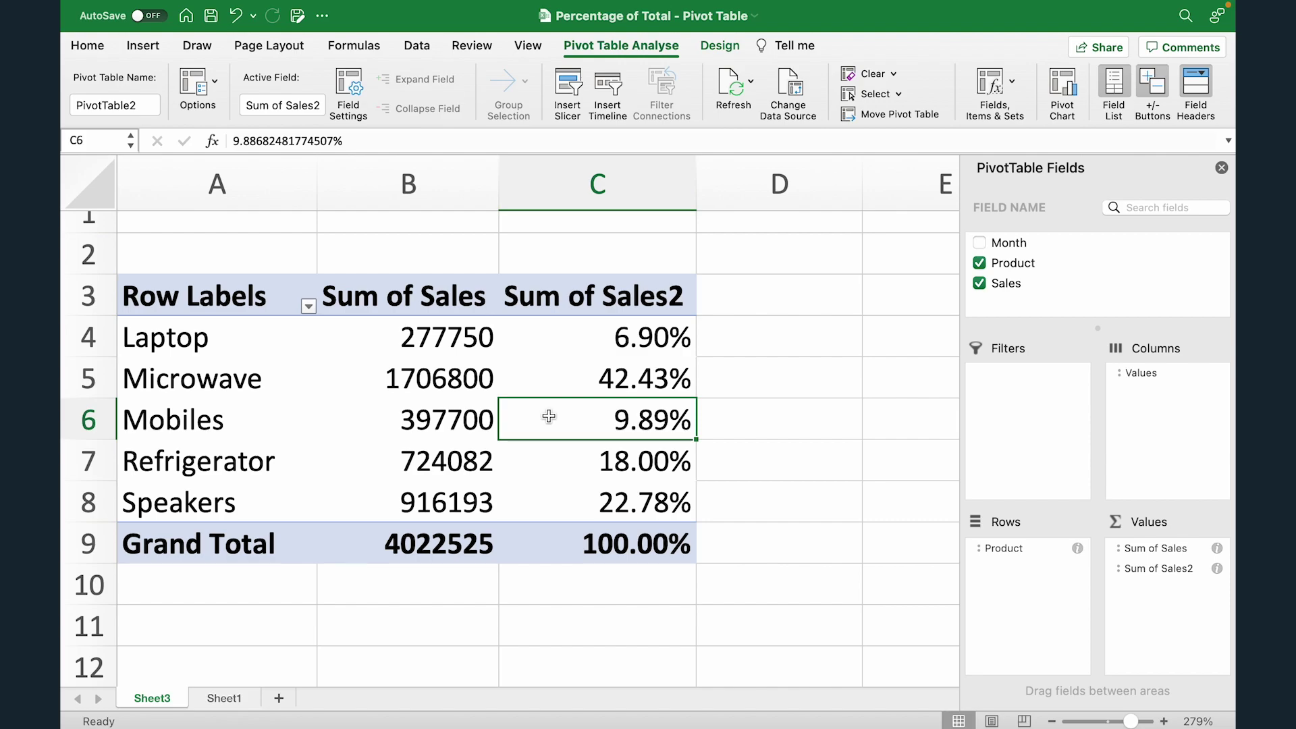